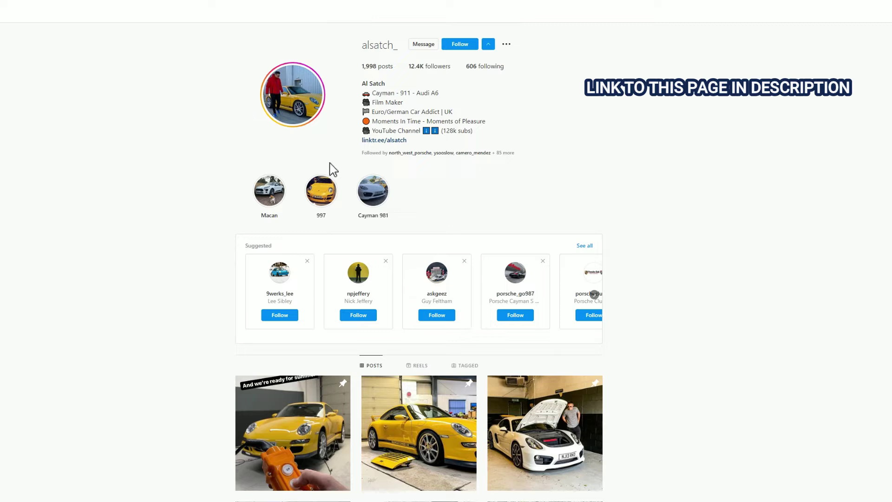
# Follow the Instagram profile, then extract the MSDIAG client kit zip to the desktop in Express Zip's demo
pyautogui.click(464, 45)
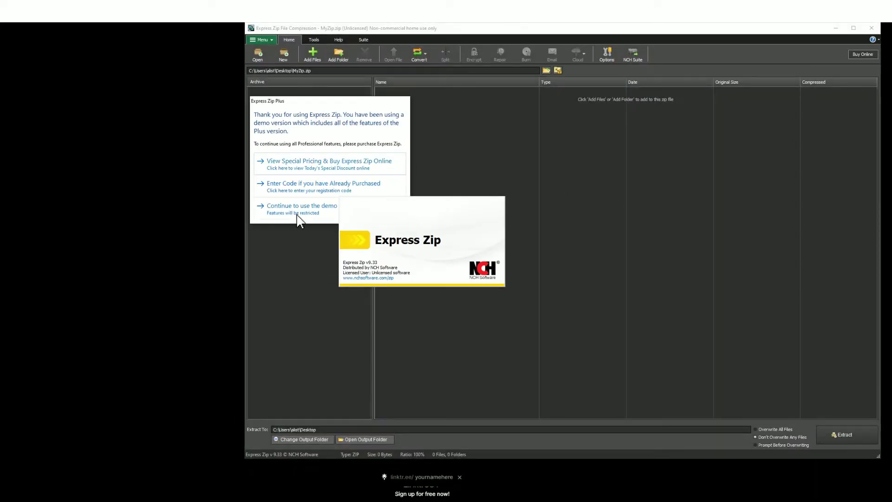
pyautogui.click(297, 211)
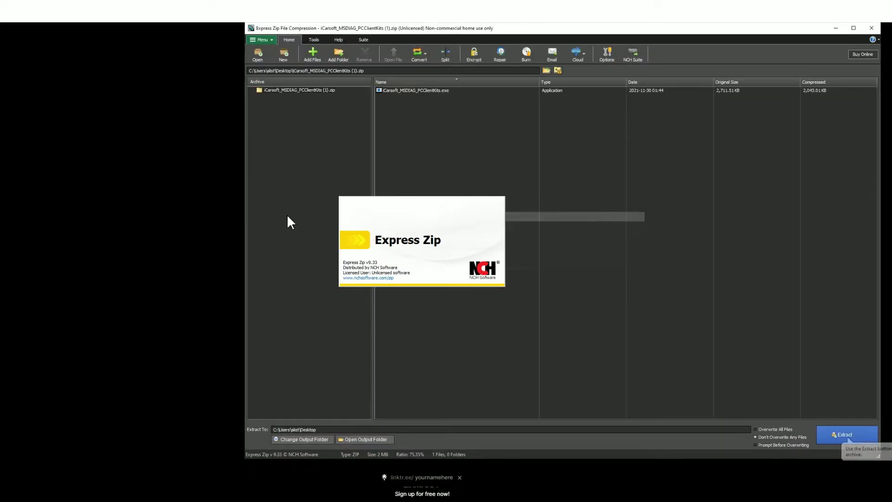
pyautogui.click(848, 432)
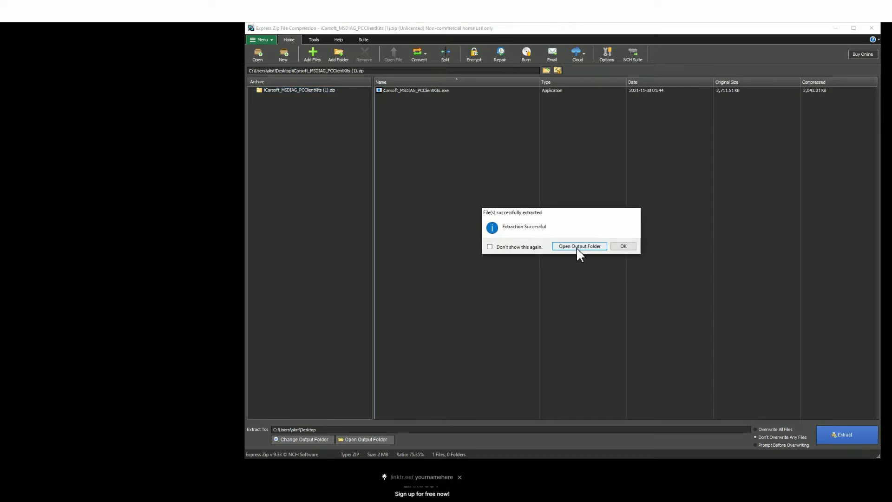
# Launch the iCarsoft_MSDIAG_PCClientKits installer from the extracted output folder
pyautogui.click(578, 246)
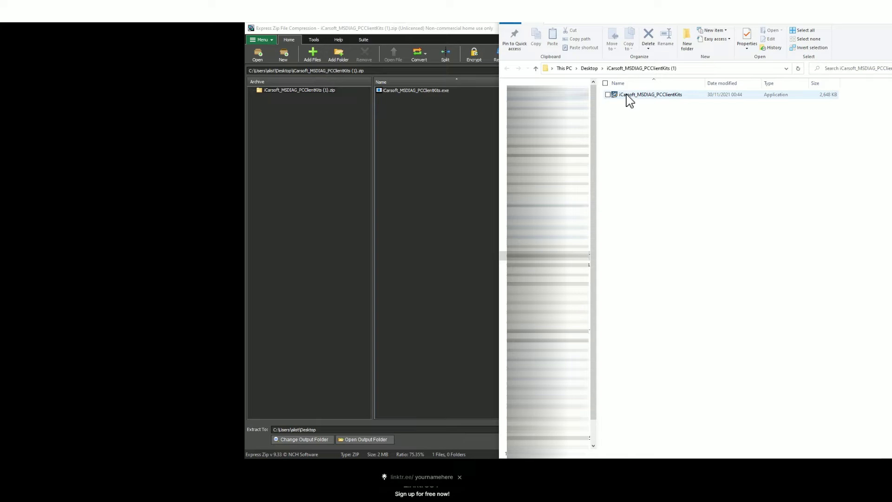
pyautogui.moveTo(650, 94)
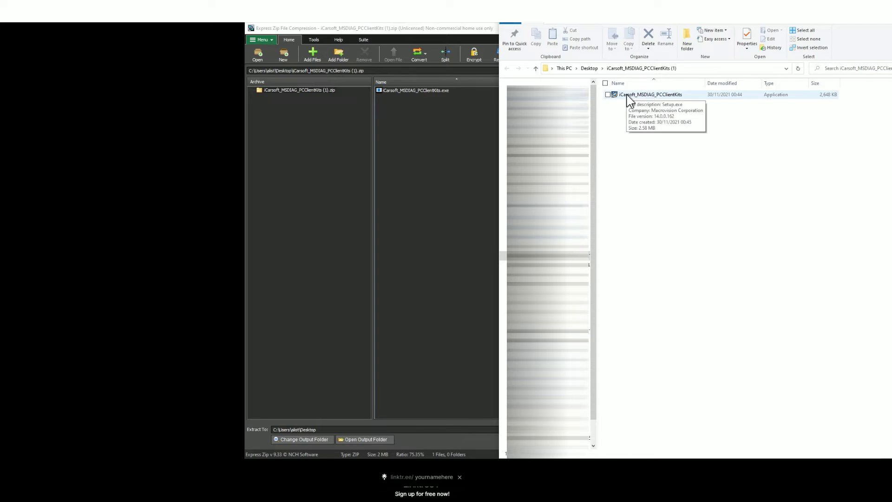
pyautogui.click(660, 96)
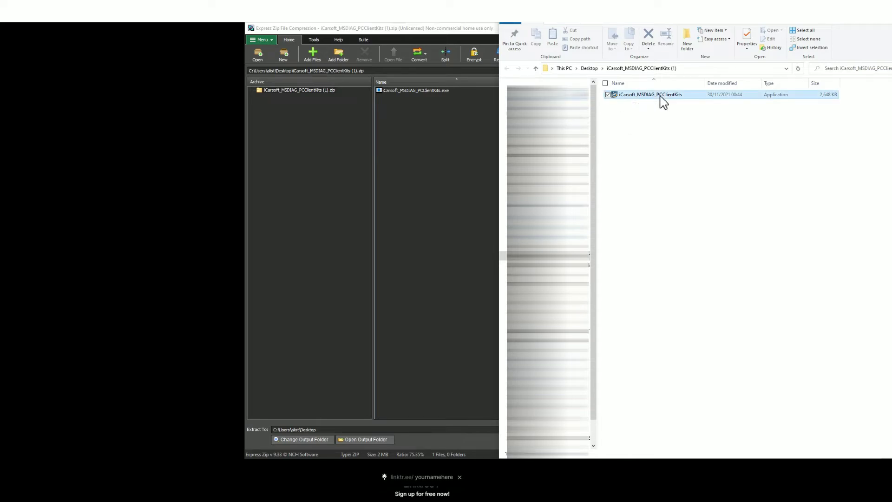
pyautogui.doubleClick(662, 100)
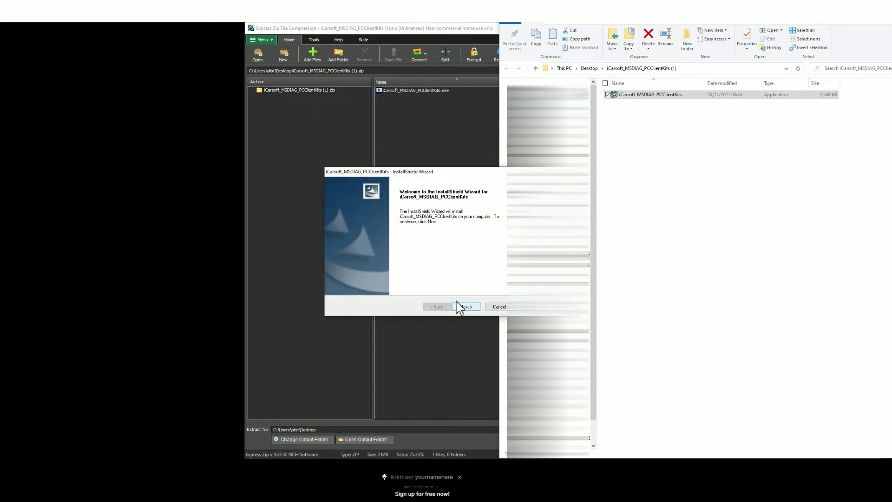
# Install the client kit with the InstallShield Wizard using the default install location
pyautogui.click(464, 306)
pyautogui.click(466, 305)
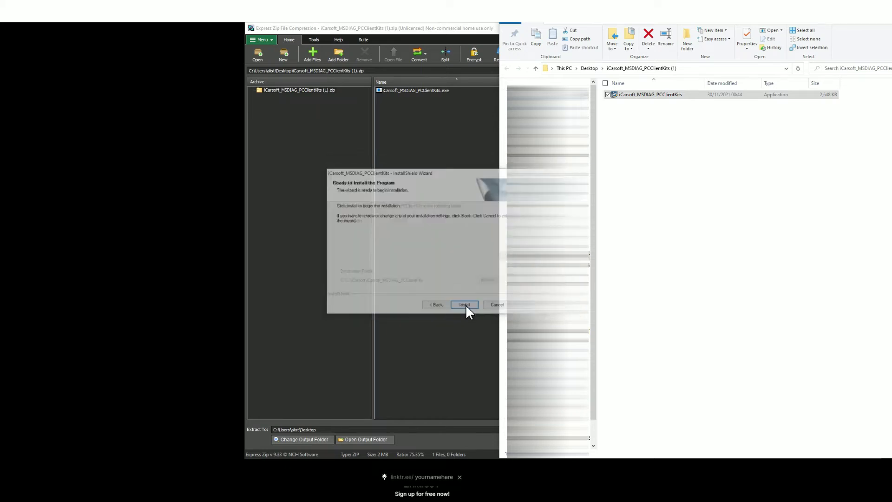
pyautogui.click(466, 304)
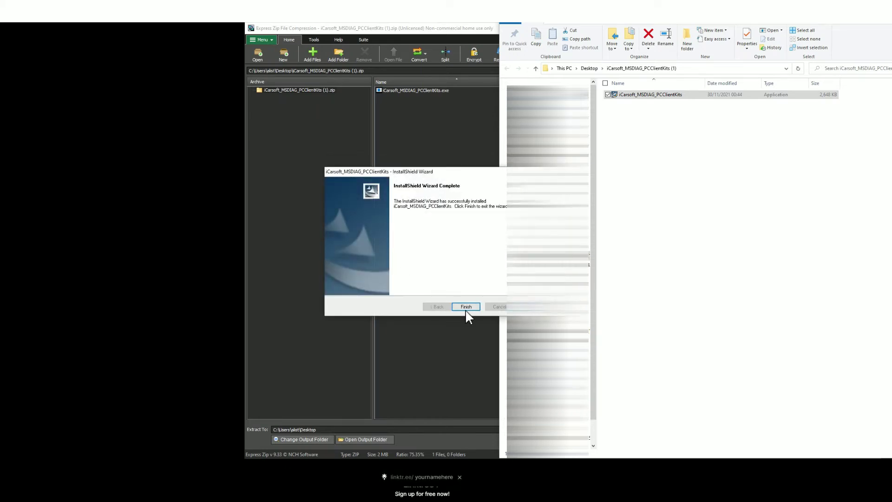
# Close the completed InstallShield Wizard with Finish
pyautogui.click(466, 308)
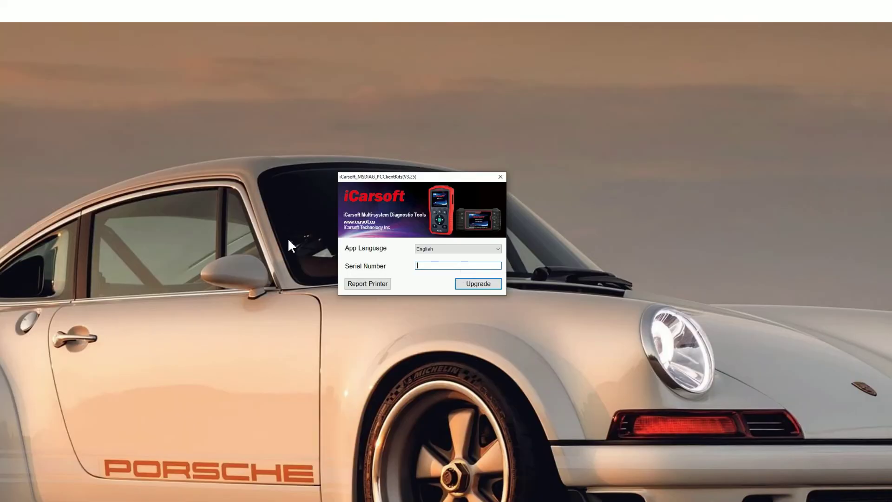
# Start Upgrade registration, paste the e-mail address ending in .com, and select the UID Code field
pyautogui.click(431, 263)
pyautogui.click(487, 283)
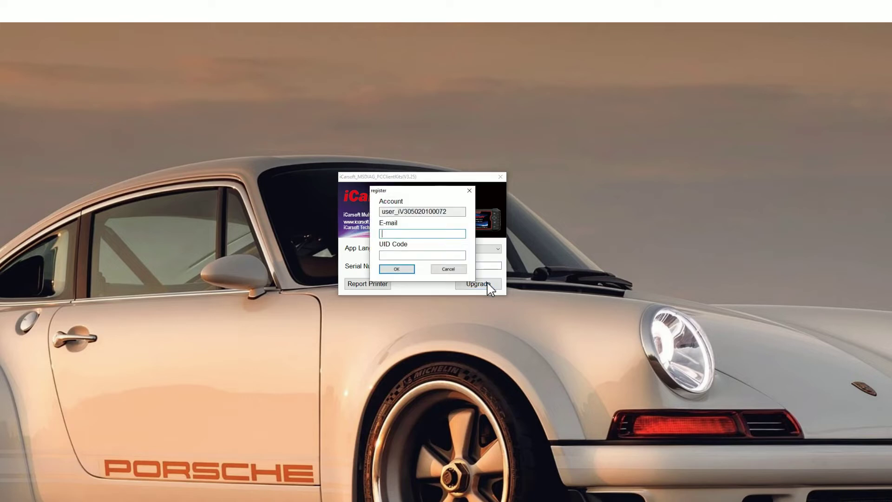
pyautogui.hotkey('ctrl', 'v')
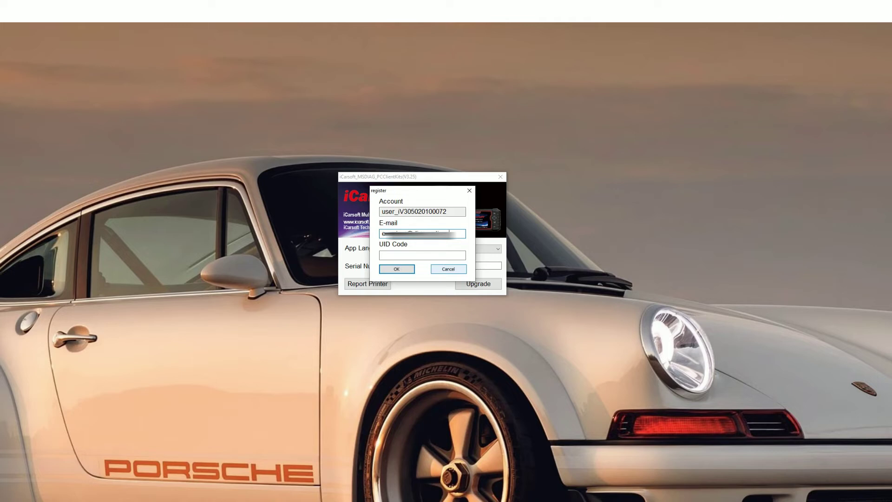
pyautogui.write('.com')
pyautogui.click(442, 255)
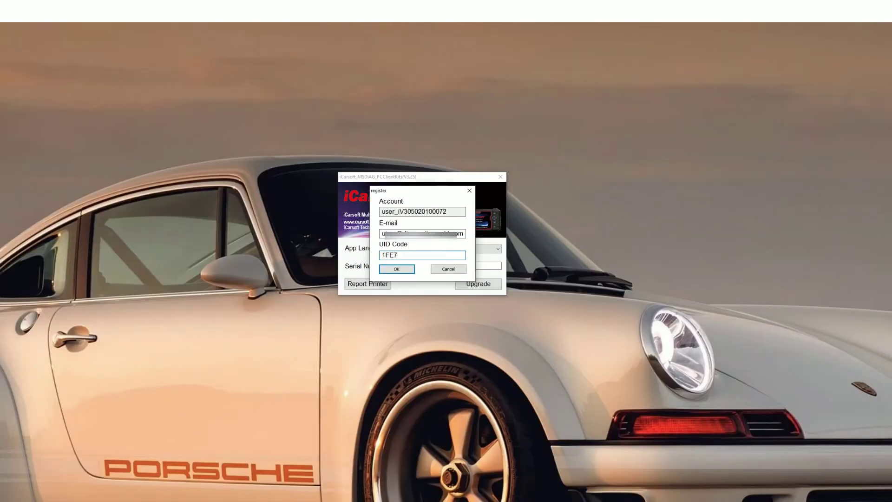
# Submit the registration, download the Porsche updates, and approve clearing the TF card
pyautogui.click(404, 270)
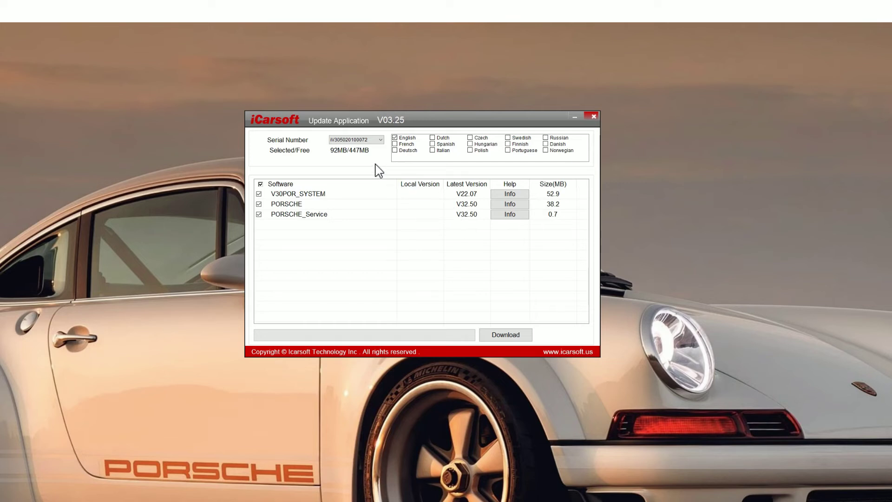
pyautogui.click(514, 336)
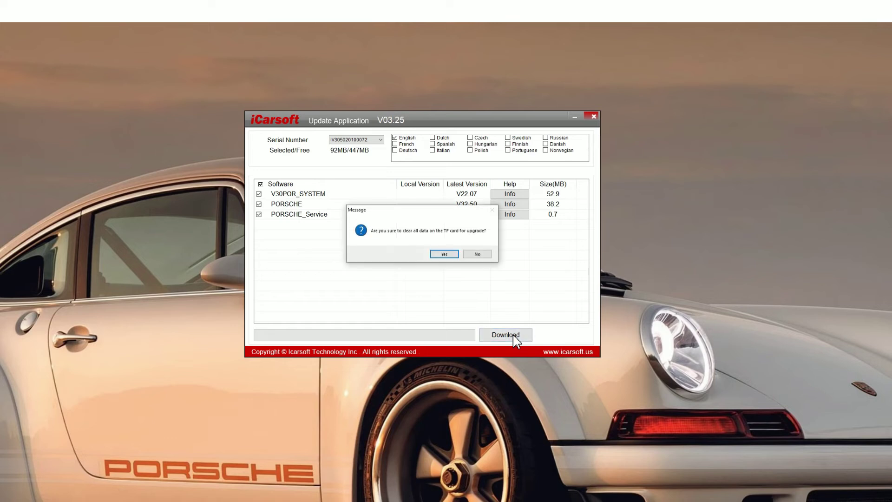
pyautogui.click(436, 255)
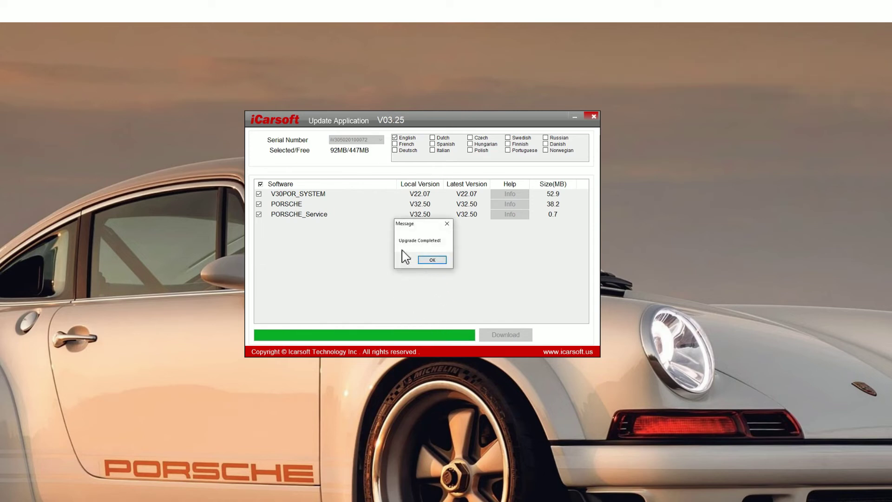
# Dismiss Upgrade Completed and close the Update Application window to prompt quitting
pyautogui.click(432, 260)
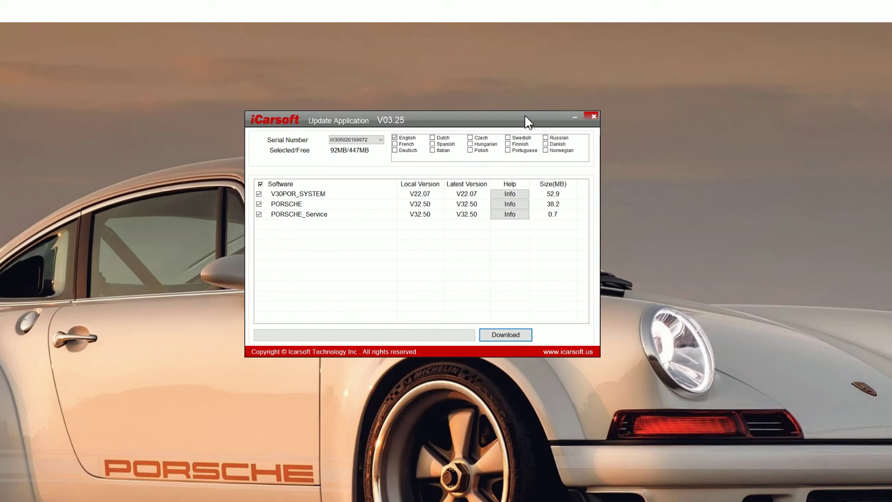
pyautogui.click(594, 117)
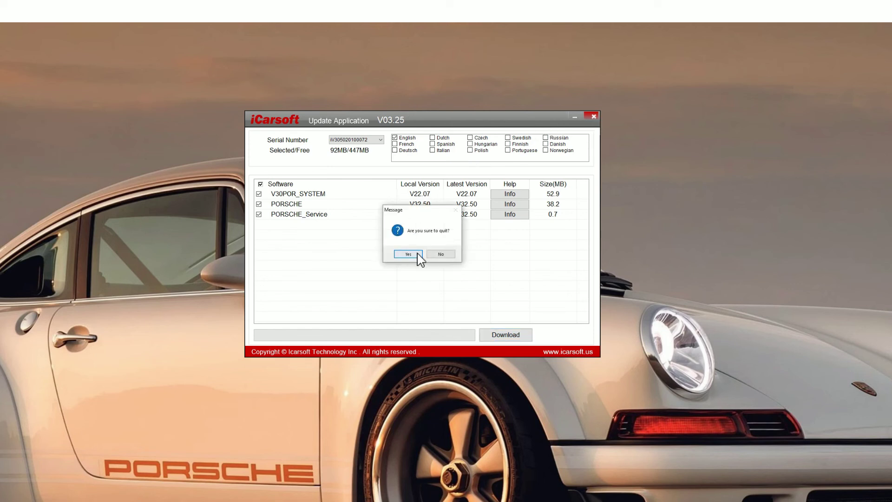